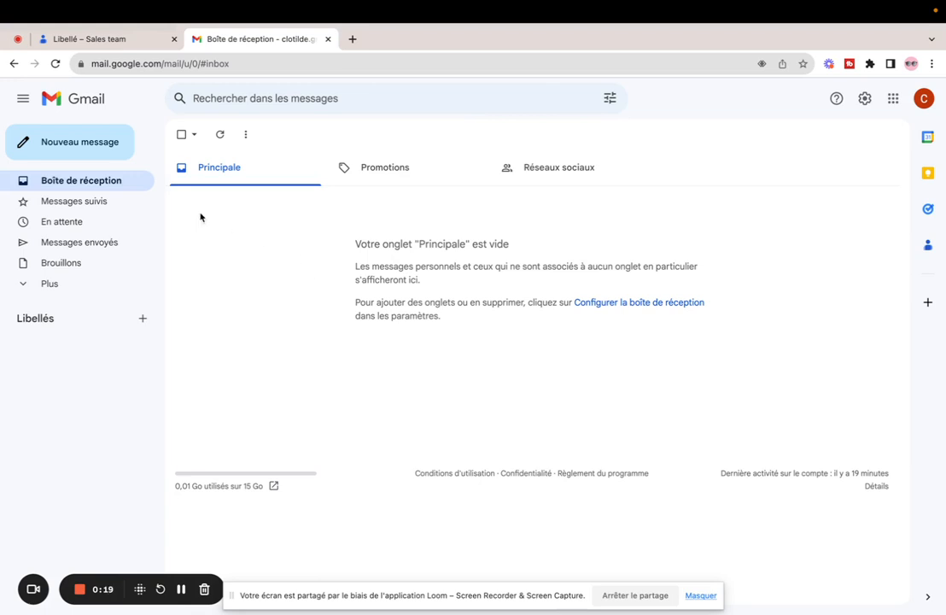
Open a blank new message in Gmail with 'Nouveau message'
{"action": "left_click", "coordinate": [113, 148]}
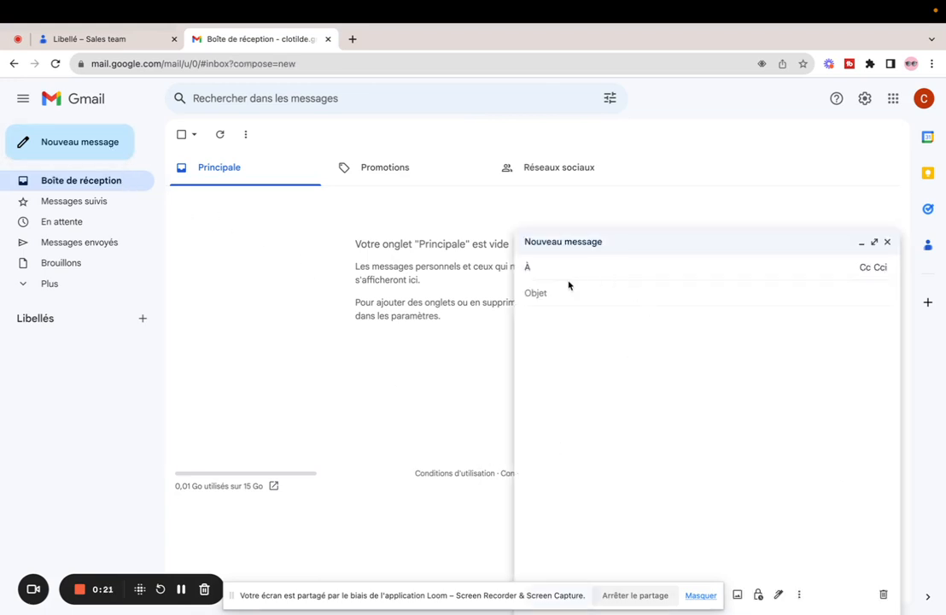
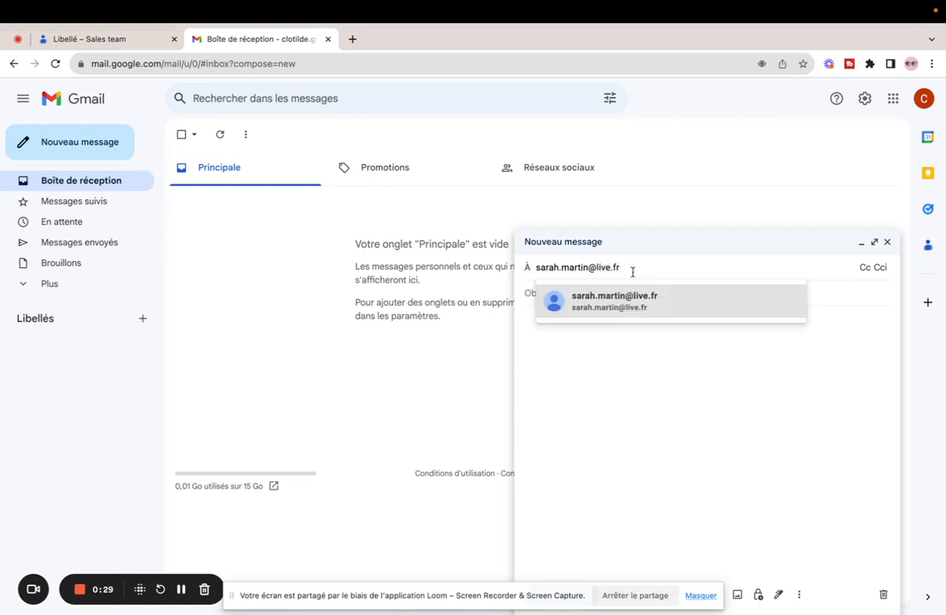
{"action": "left_click", "coordinate": [634, 299]}
{"action": "left_click", "coordinate": [634, 295]}
{"action": "type", "text": "jani"}
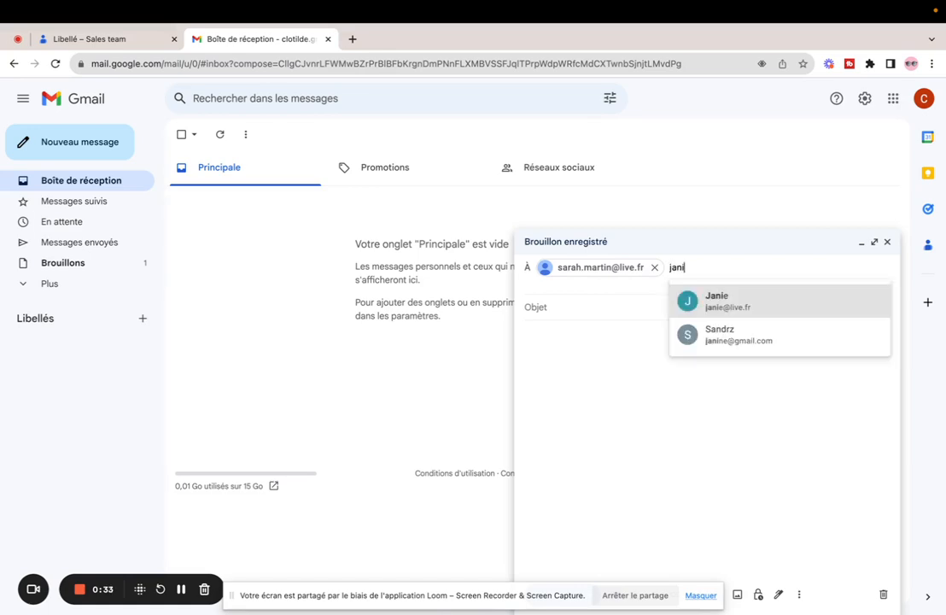
{"action": "left_click", "coordinate": [710, 293]}
{"action": "type", "text": "s"}
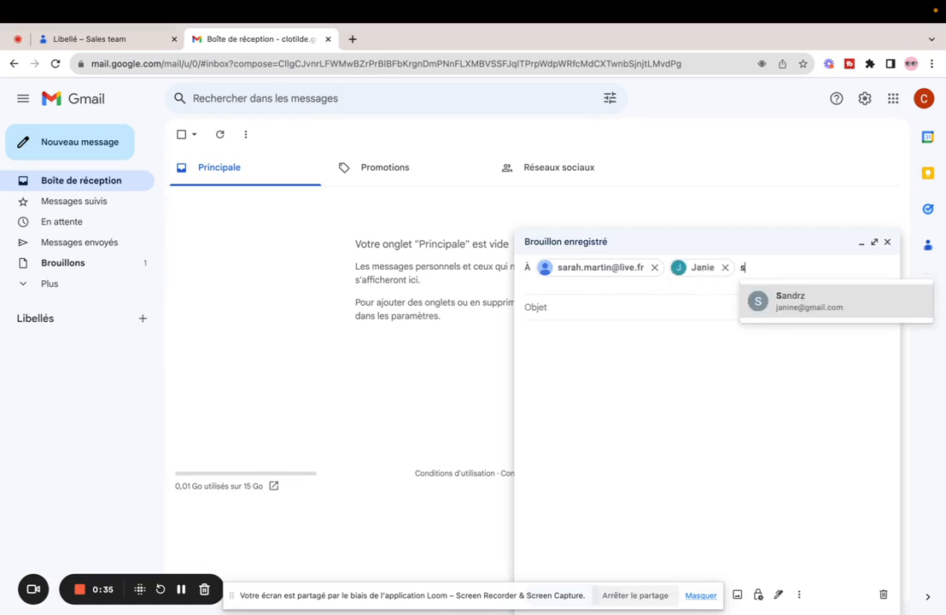
{"action": "type", "text": "an"}
{"action": "left_click", "coordinate": [813, 307]}
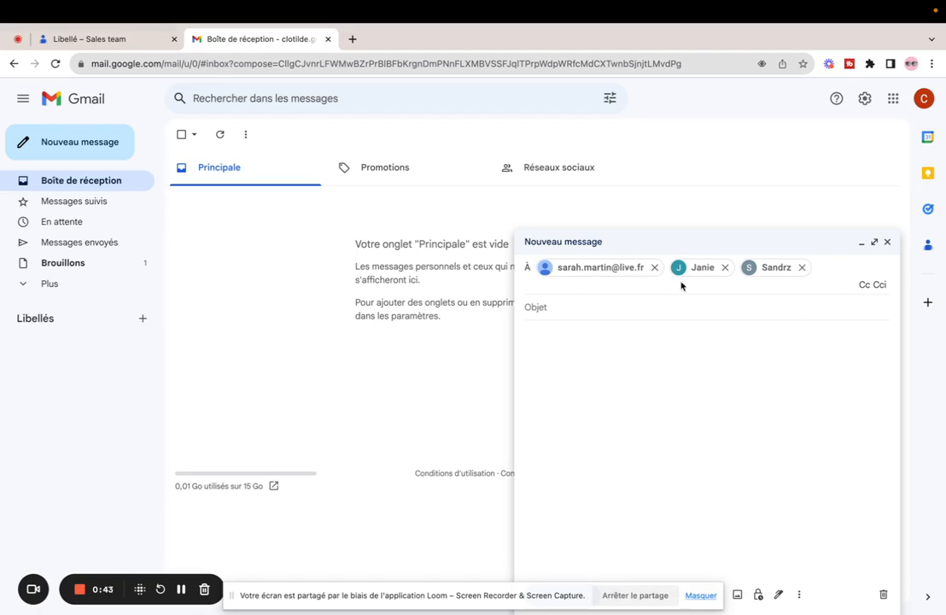
{"action": "left_click", "coordinate": [802, 267]}
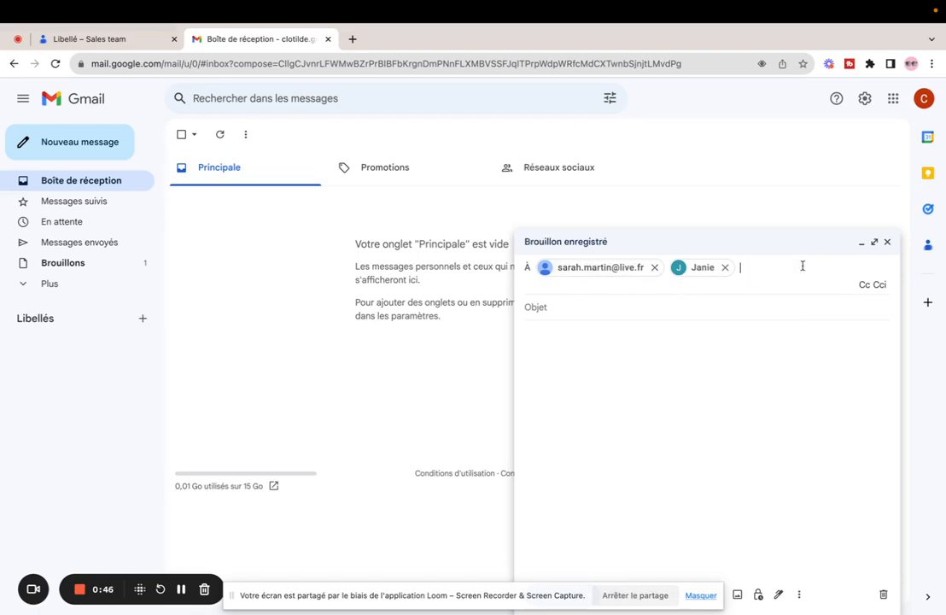
{"action": "left_click", "coordinate": [725, 268]}
{"action": "left_click", "coordinate": [655, 267]}
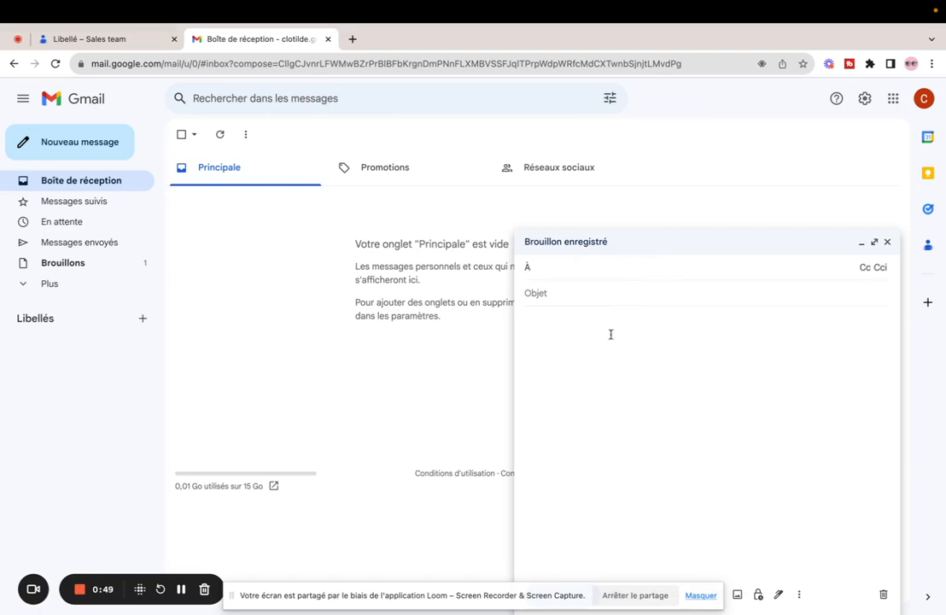
Insert all three Sales team contacts as recipients from the contact picker, then go to the body
{"action": "left_click", "coordinate": [527, 269]}
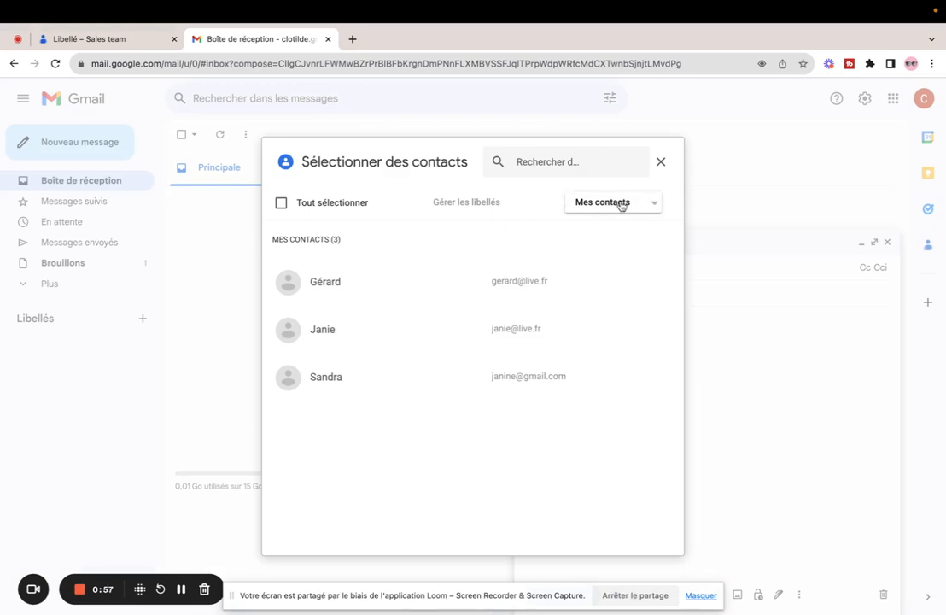
{"action": "left_click", "coordinate": [650, 201]}
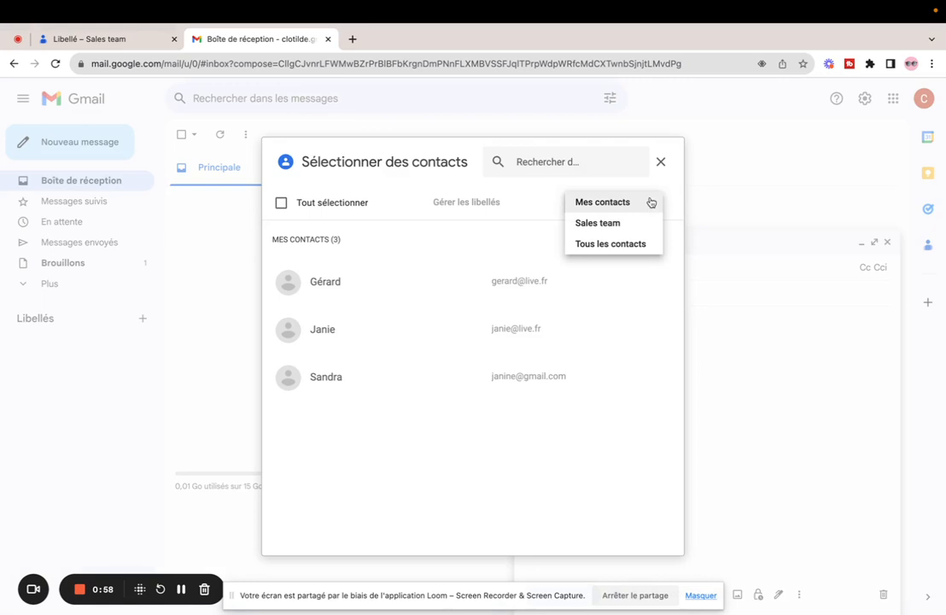
{"action": "left_click", "coordinate": [604, 225]}
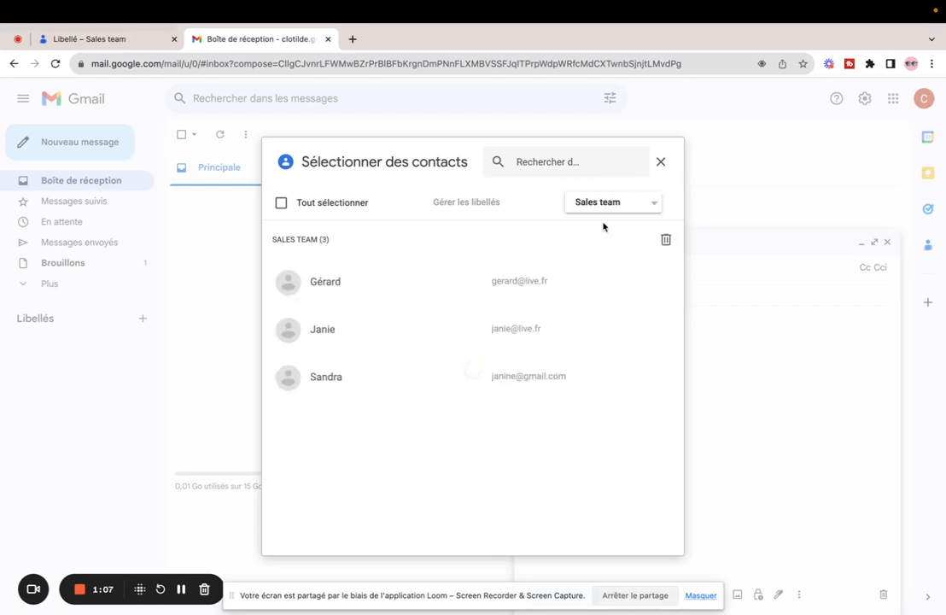
{"action": "left_click", "coordinate": [282, 204]}
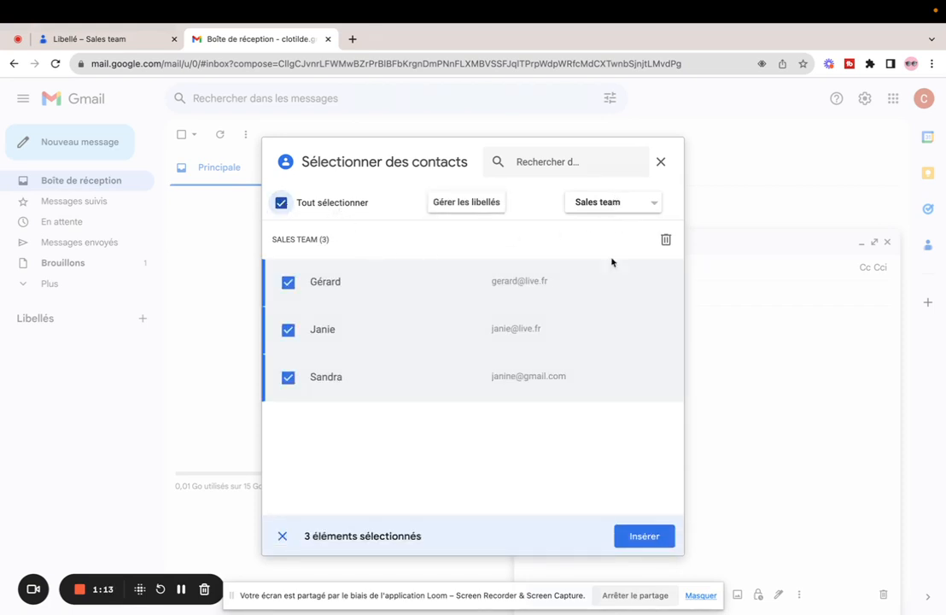
{"action": "left_click", "coordinate": [636, 538]}
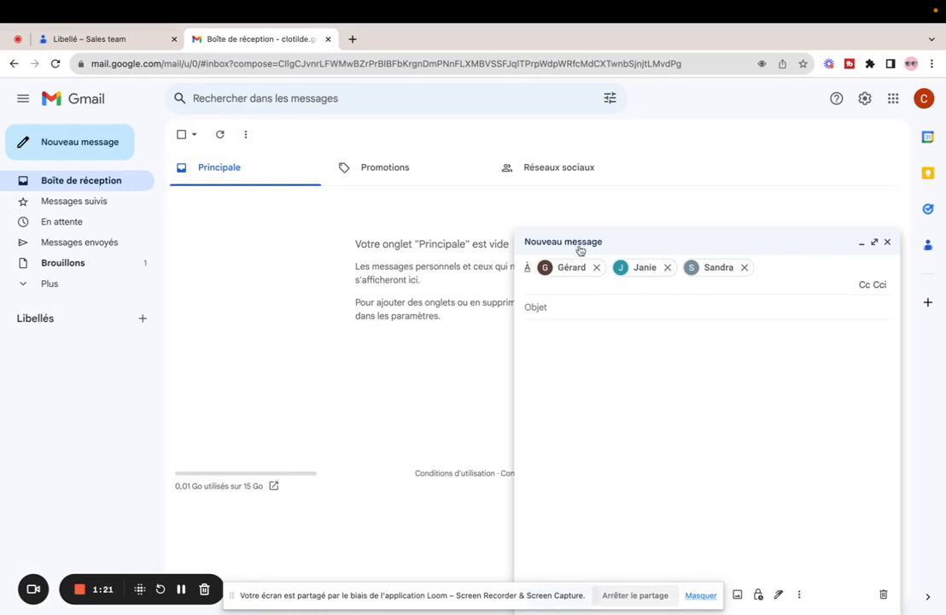
{"action": "left_click", "coordinate": [549, 351]}
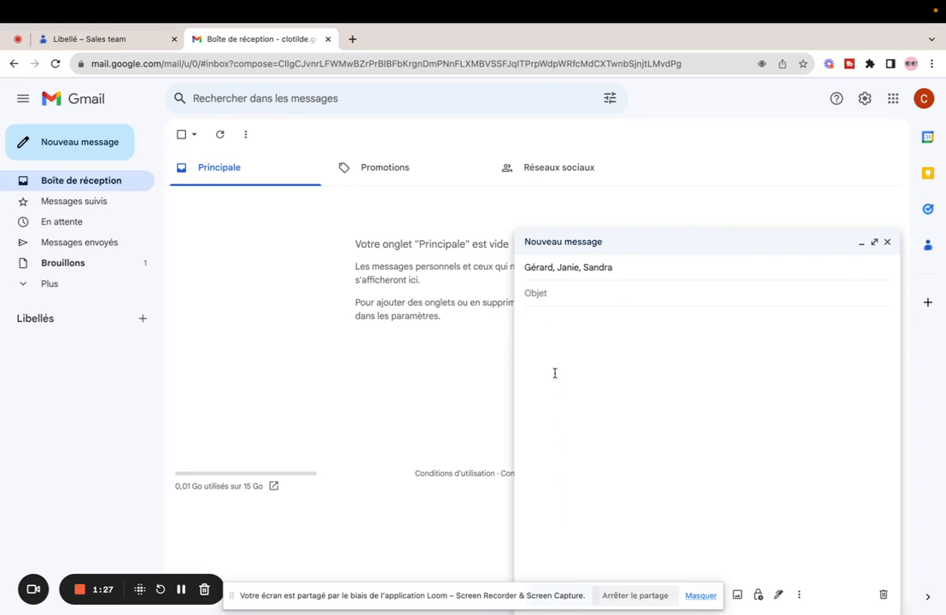
Discard the addressed draft and open Google Contacts from the Google apps grid
{"action": "left_click", "coordinate": [882, 597]}
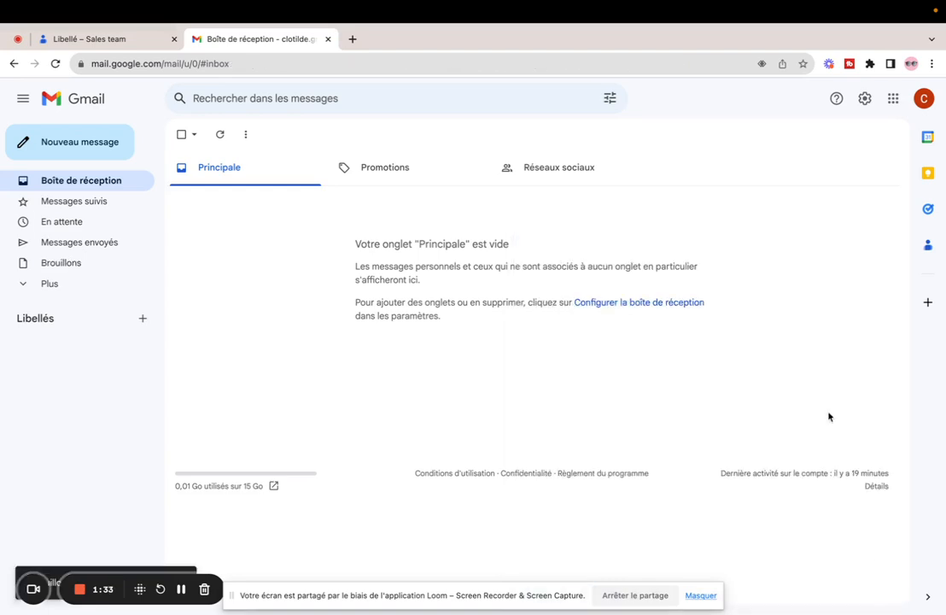
{"action": "left_click", "coordinate": [126, 39]}
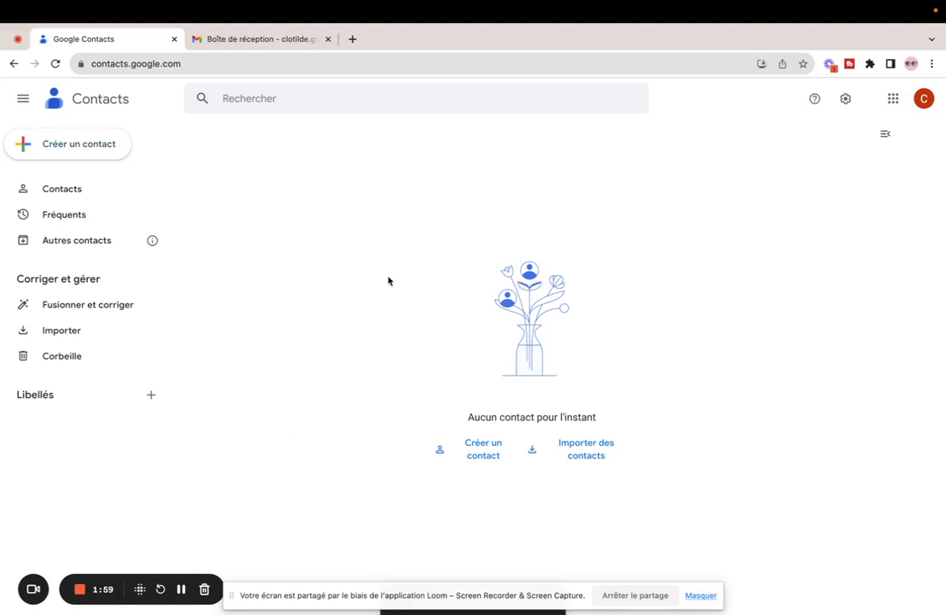
{"action": "left_click", "coordinate": [272, 40]}
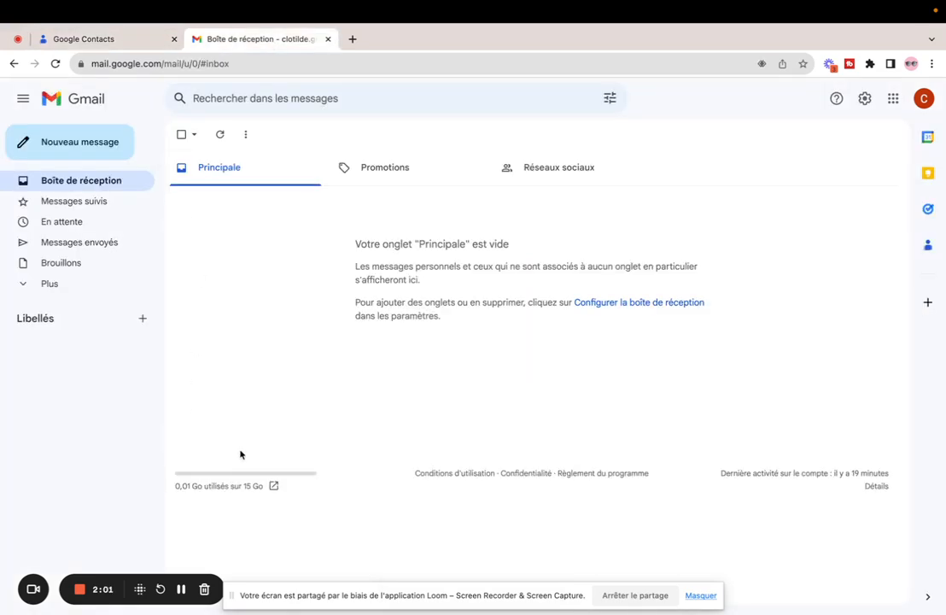
{"action": "left_click", "coordinate": [894, 100]}
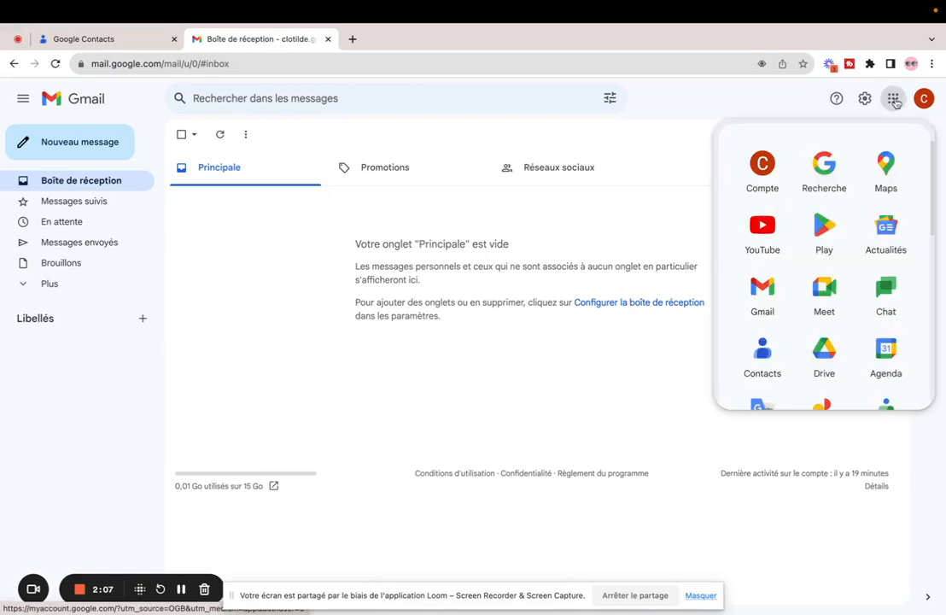
{"action": "left_click", "coordinate": [753, 354]}
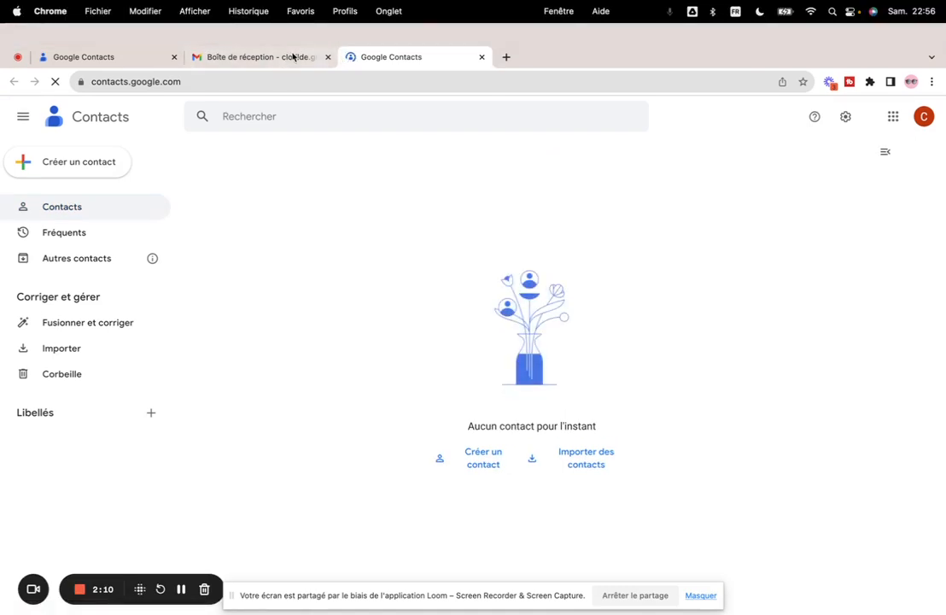
Create a new contact label named 'Sales team' and save it
{"action": "left_click", "coordinate": [194, 83]}
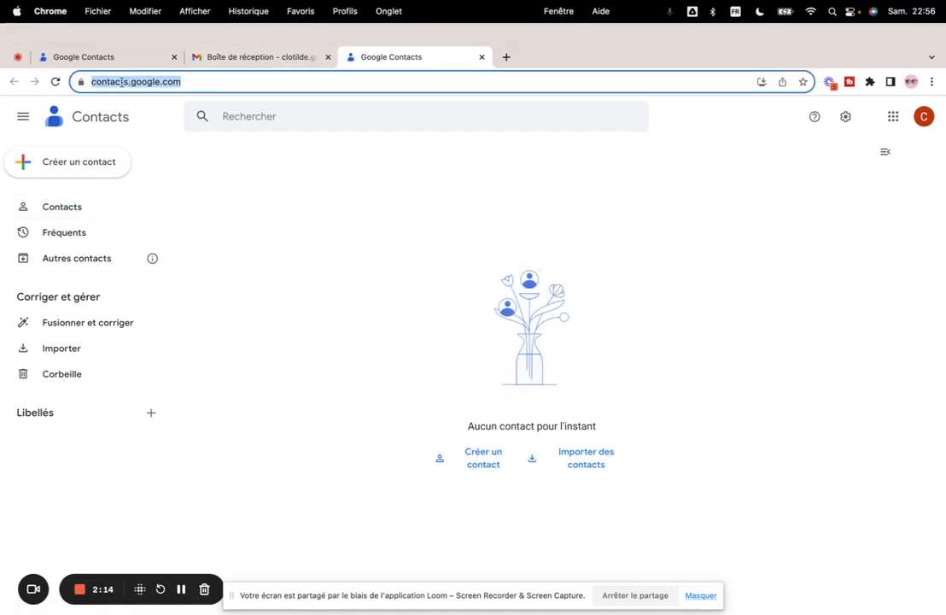
{"action": "left_click", "coordinate": [370, 202]}
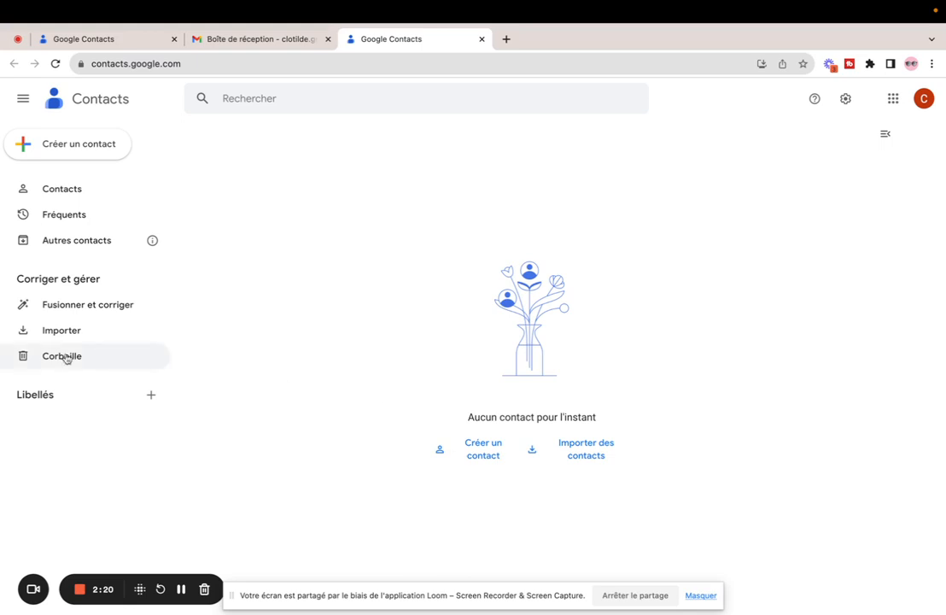
{"action": "left_click", "coordinate": [152, 394]}
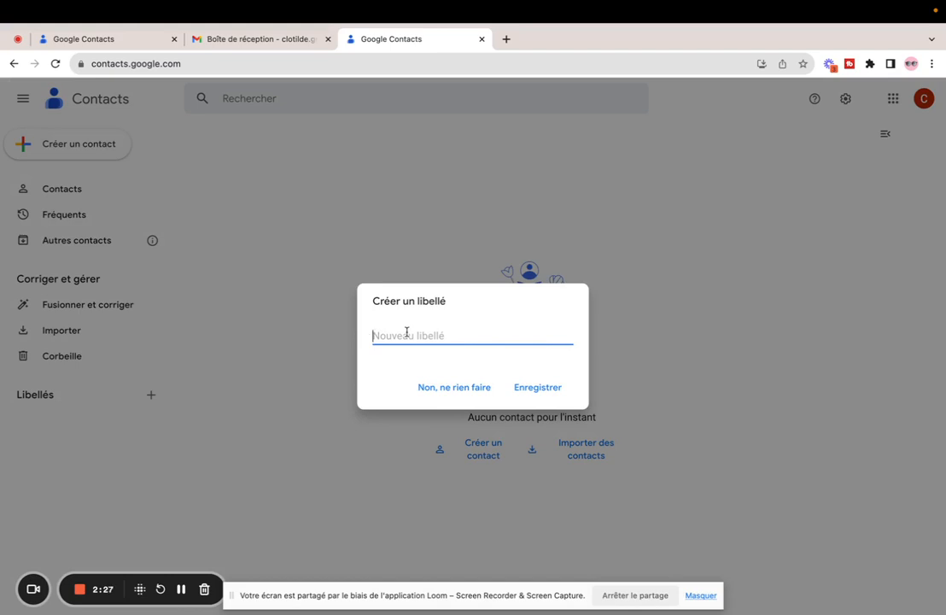
{"action": "type", "text": "S"}
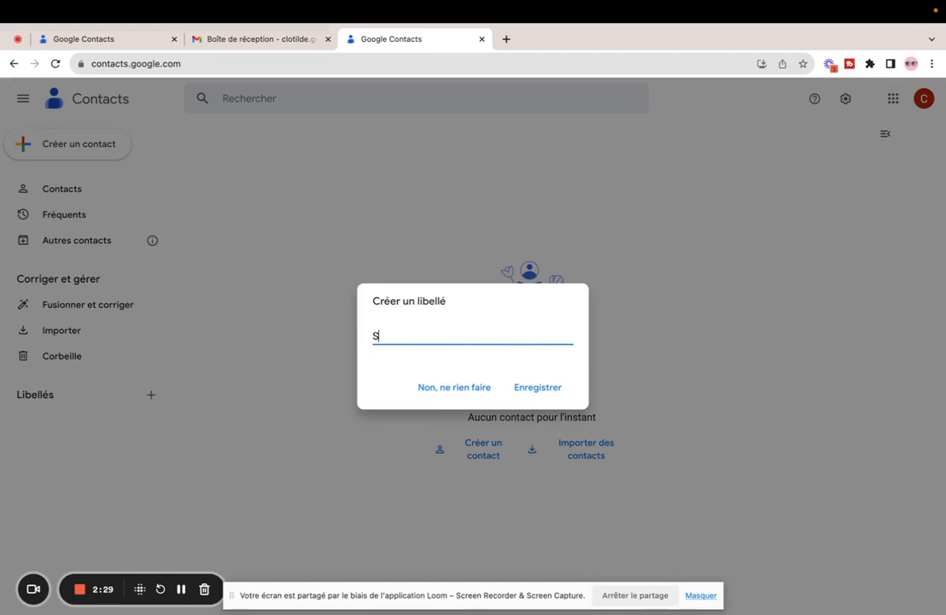
{"action": "type", "text": "ales team"}
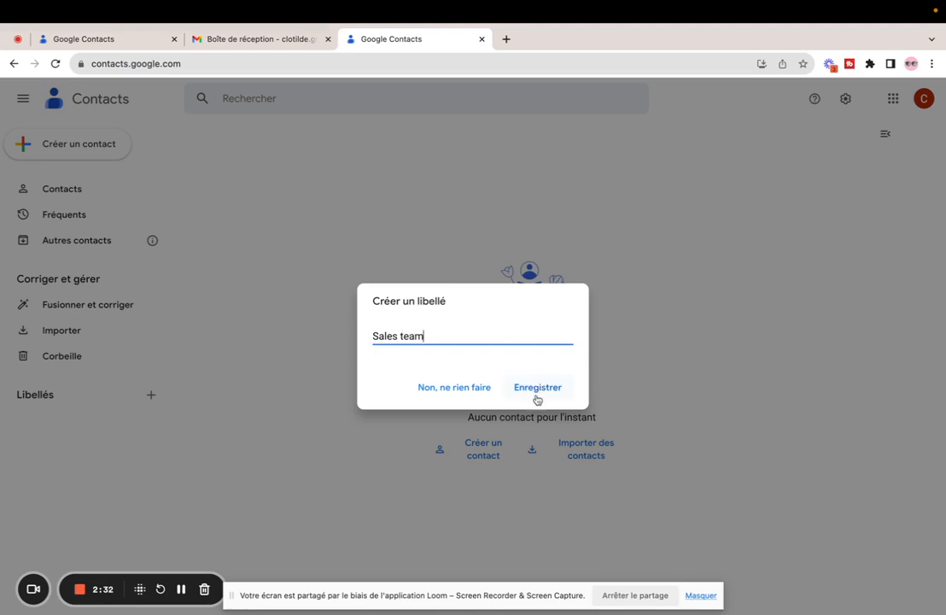
{"action": "left_click", "coordinate": [539, 388]}
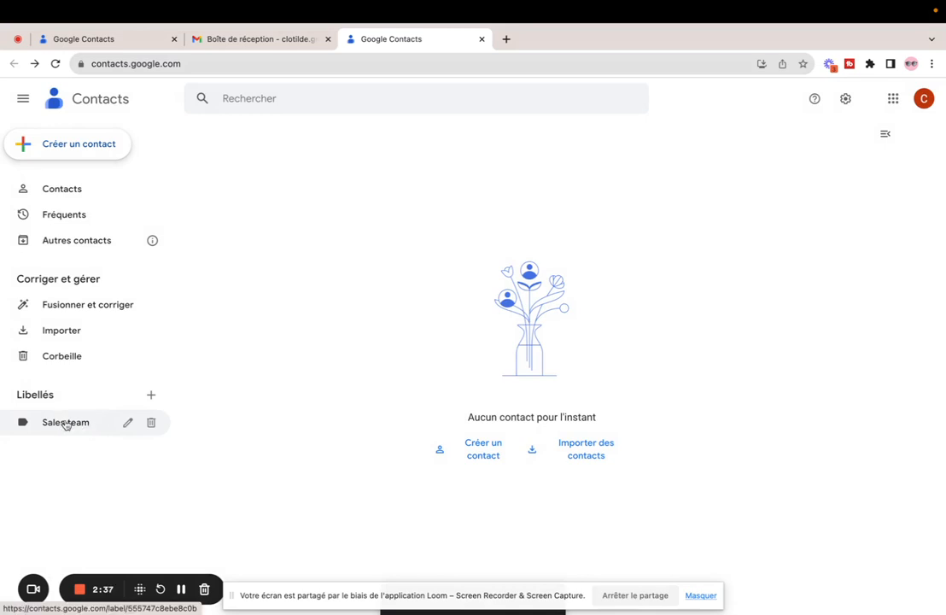
Start a new contact and enter the contact's first name and e-mail address
{"action": "left_click", "coordinate": [483, 446]}
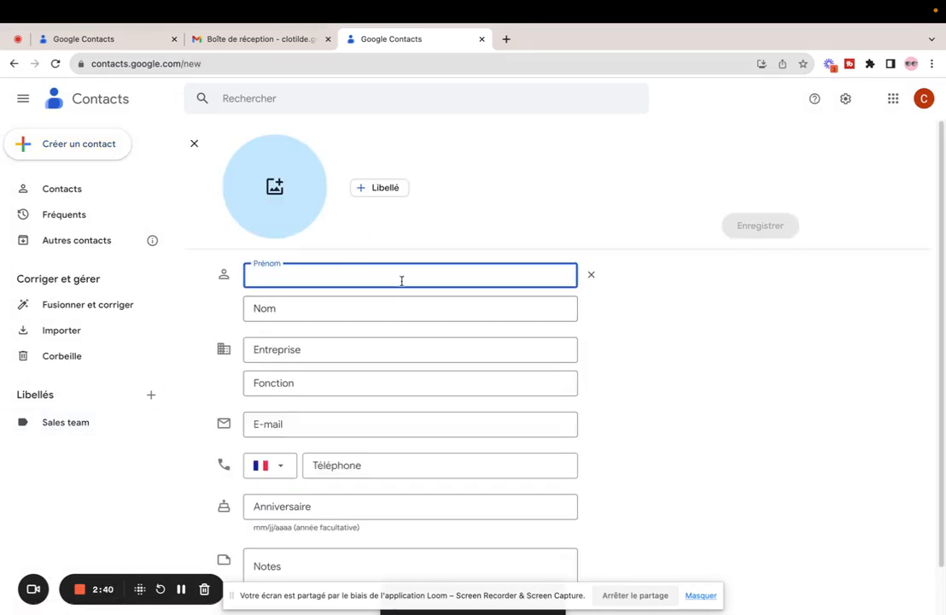
{"action": "type", "text": "Sara"}
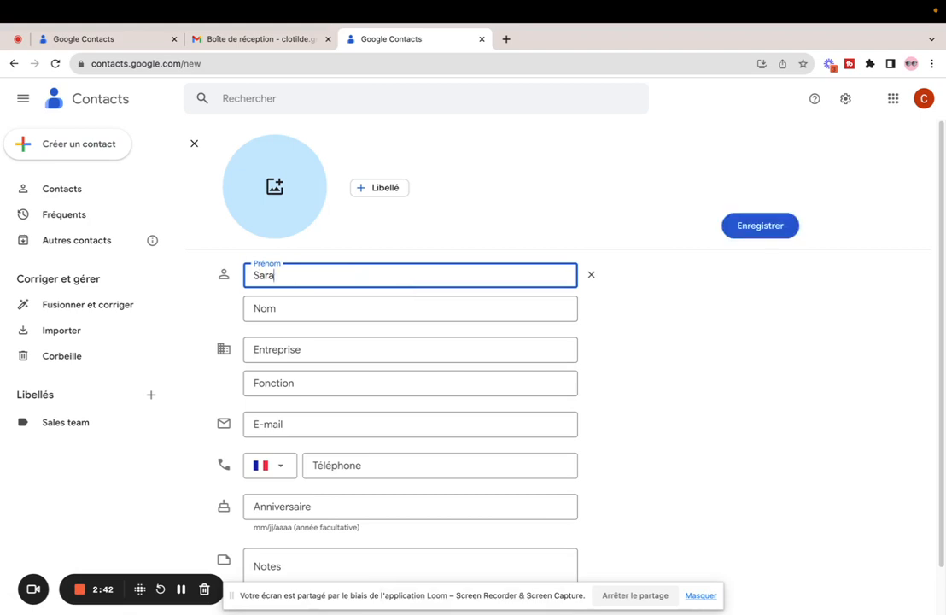
{"action": "type", "text": "h"}
{"action": "left_click", "coordinate": [325, 424]}
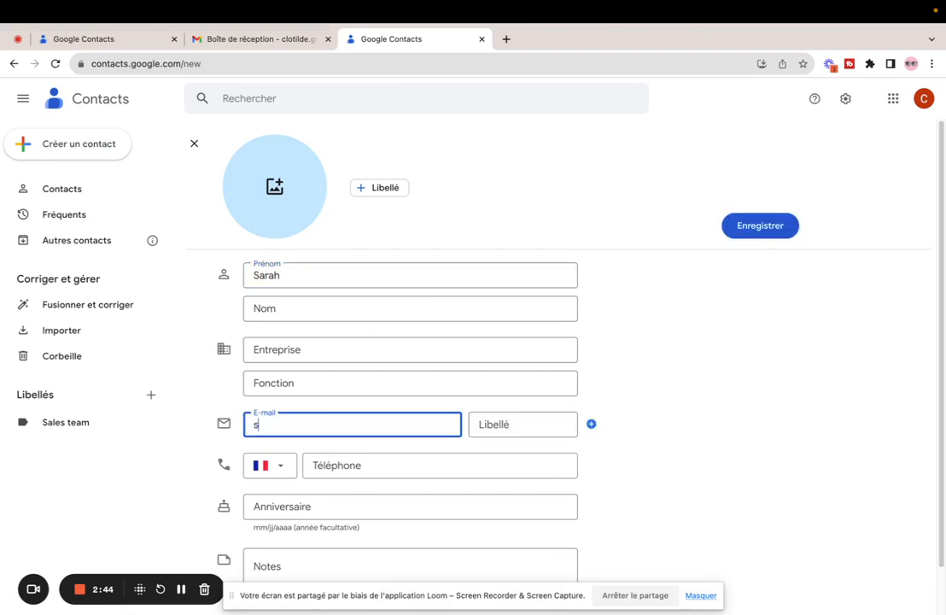
Assign the contact the Sales team label, save it, and open the Sales team list
{"action": "left_click", "coordinate": [379, 187]}
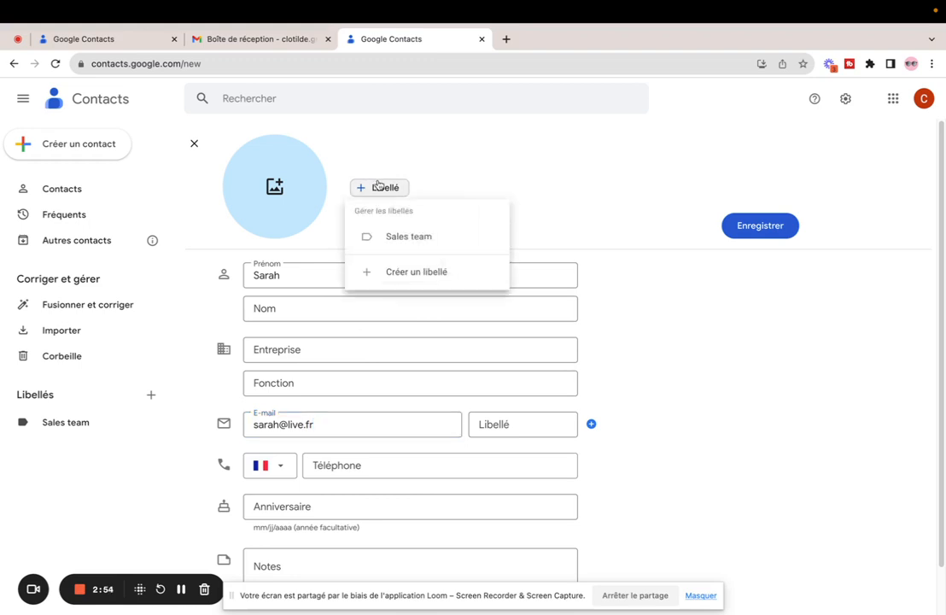
{"action": "left_click", "coordinate": [390, 238]}
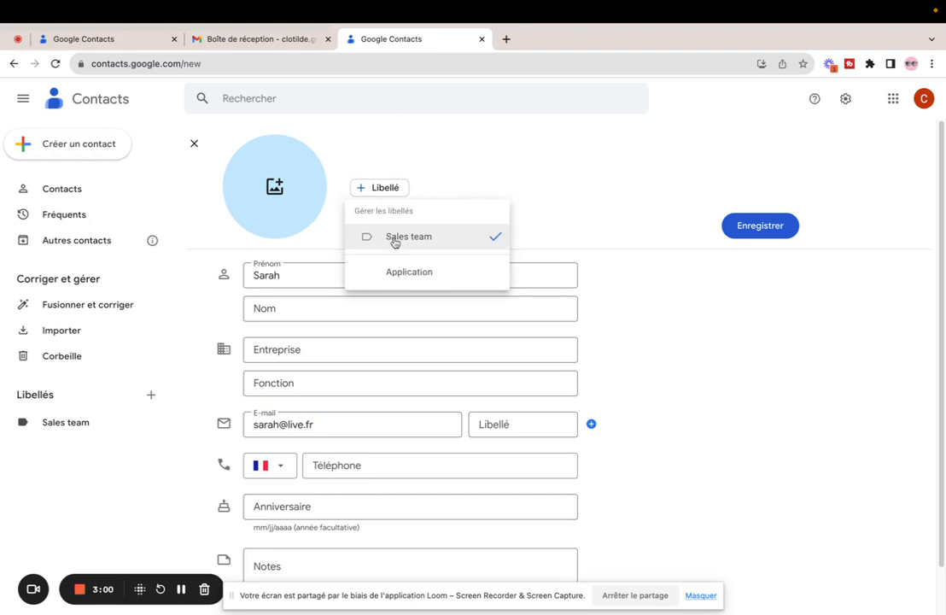
{"action": "left_click", "coordinate": [445, 271]}
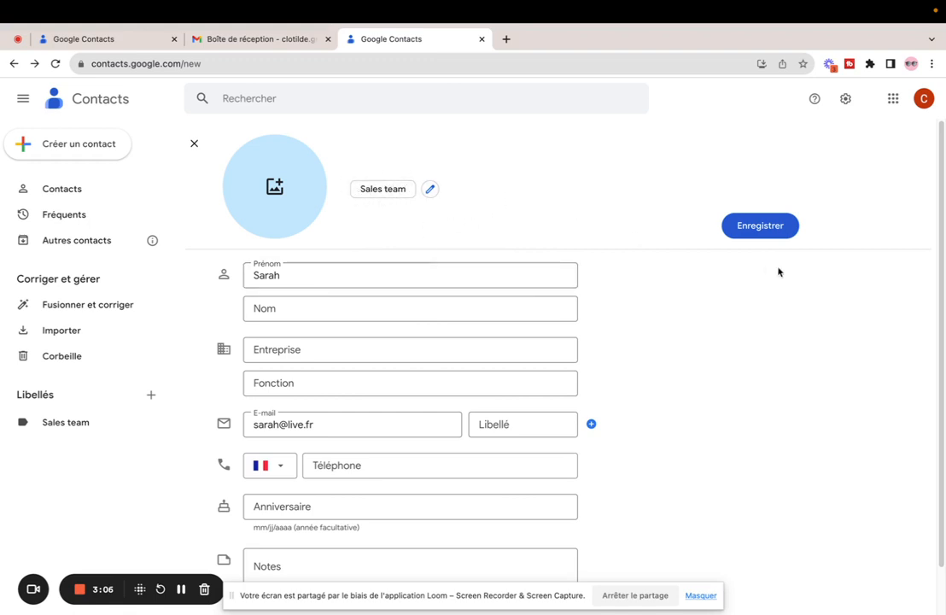
{"action": "left_click", "coordinate": [766, 227]}
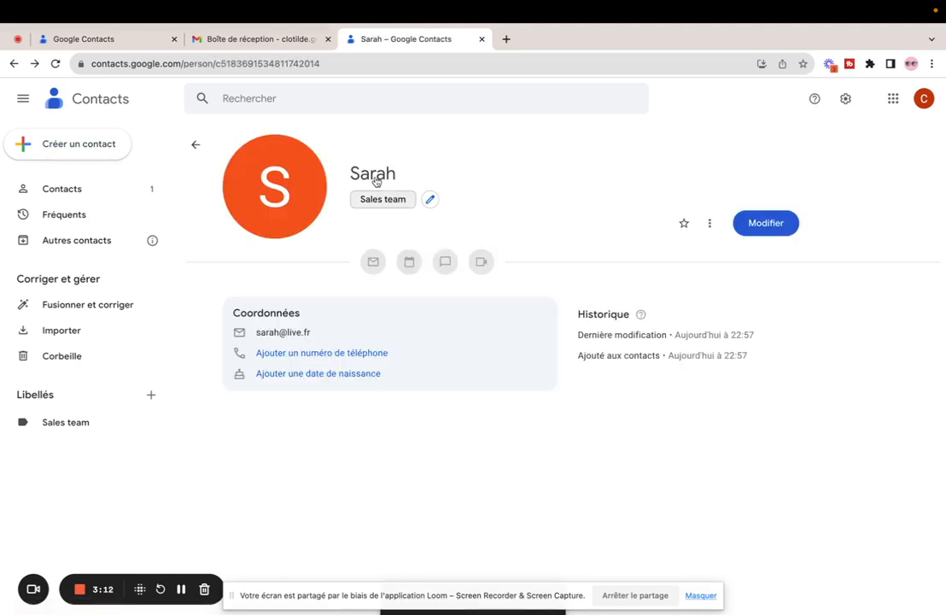
{"action": "left_click", "coordinate": [67, 423]}
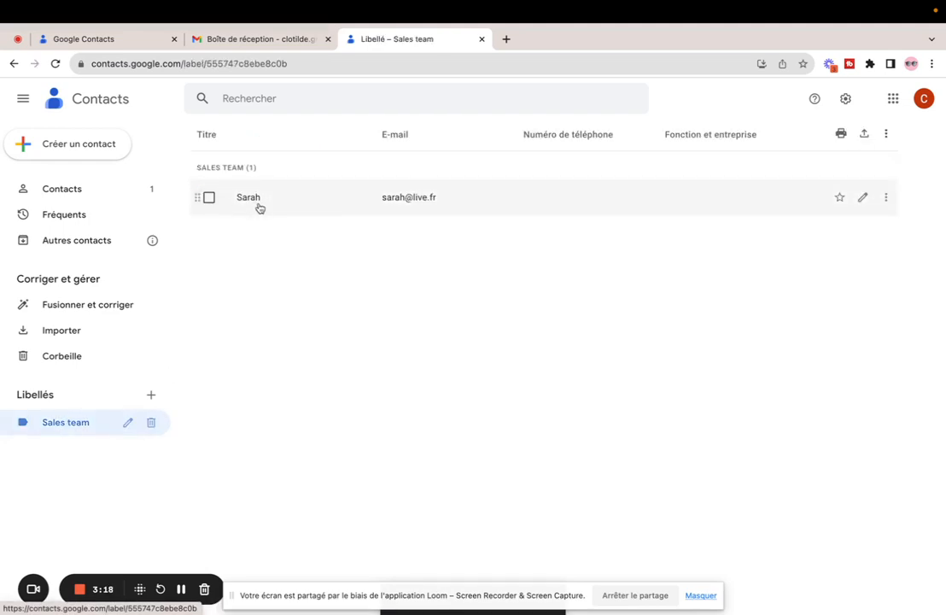
Create a second contact with first name and e-mail, save it, and view Sales team
{"action": "left_click", "coordinate": [85, 144]}
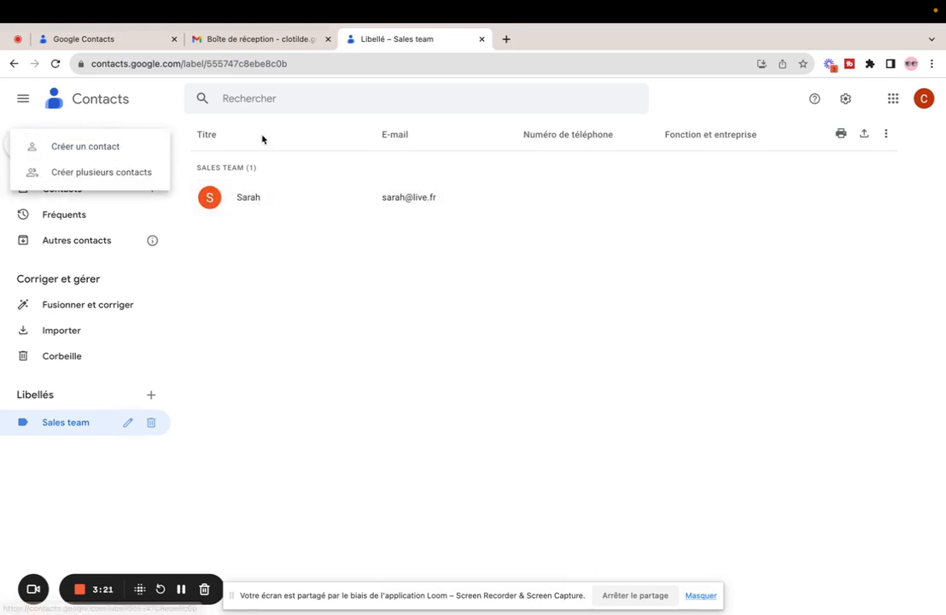
{"action": "left_click", "coordinate": [93, 150]}
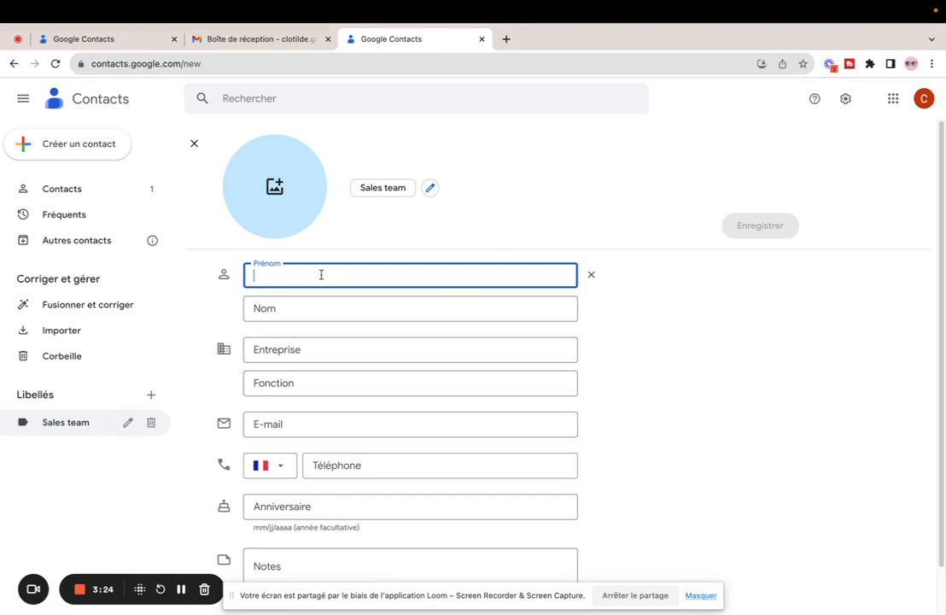
{"action": "type", "text": "Dominique"}
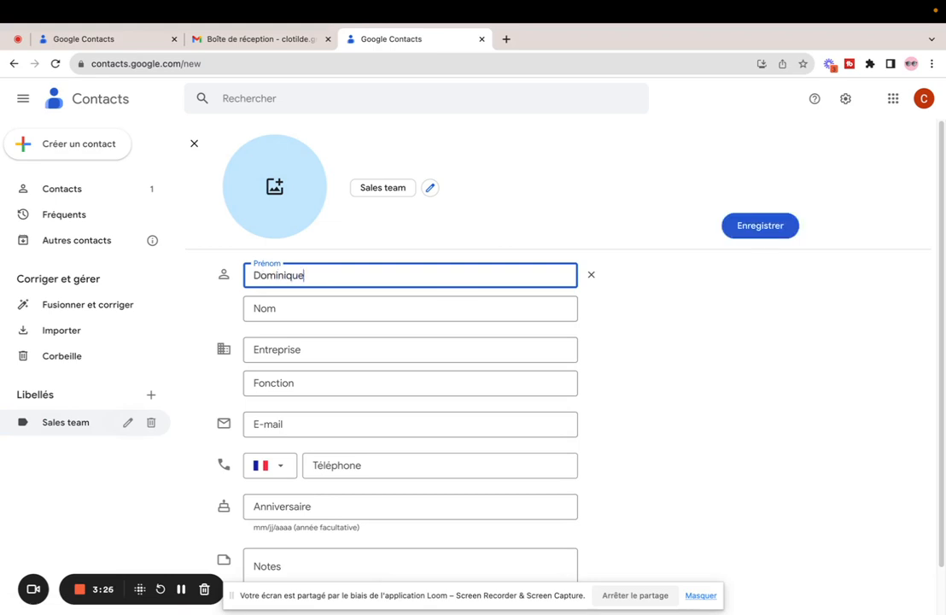
{"action": "left_click", "coordinate": [304, 420]}
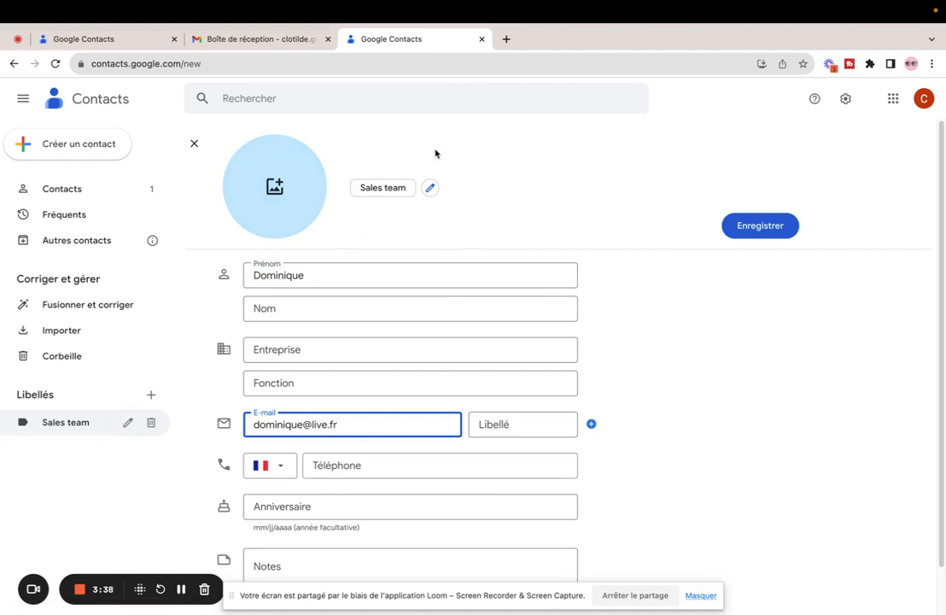
{"action": "left_click", "coordinate": [749, 227]}
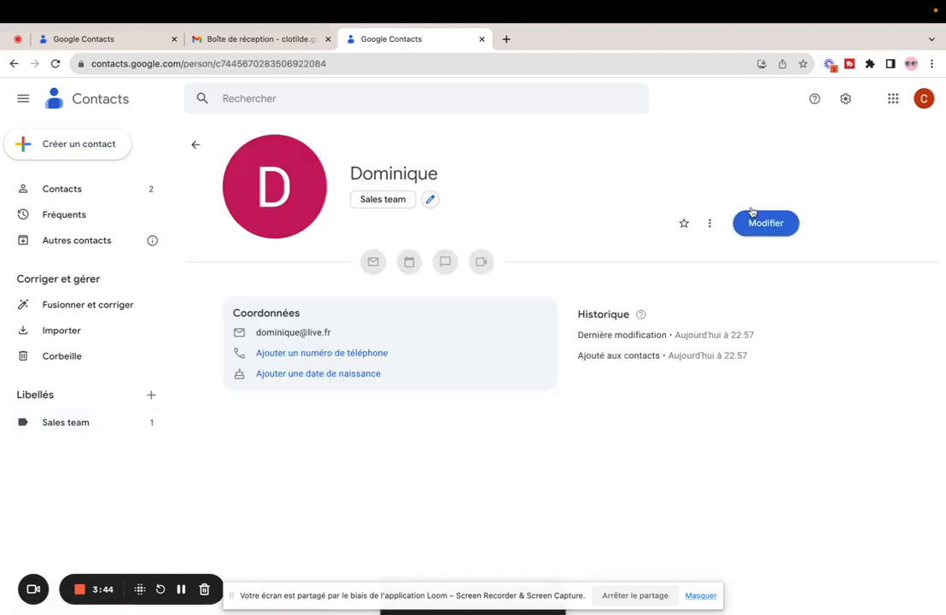
{"action": "left_click", "coordinate": [73, 426]}
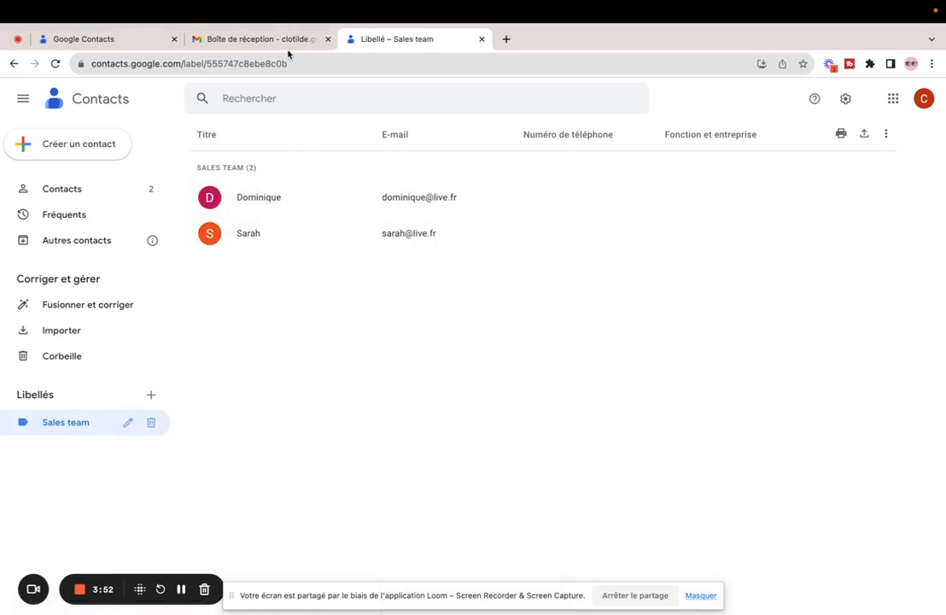
Compose a new Gmail message and insert both Sales team contacts as recipients via the picker
{"action": "left_click", "coordinate": [264, 41]}
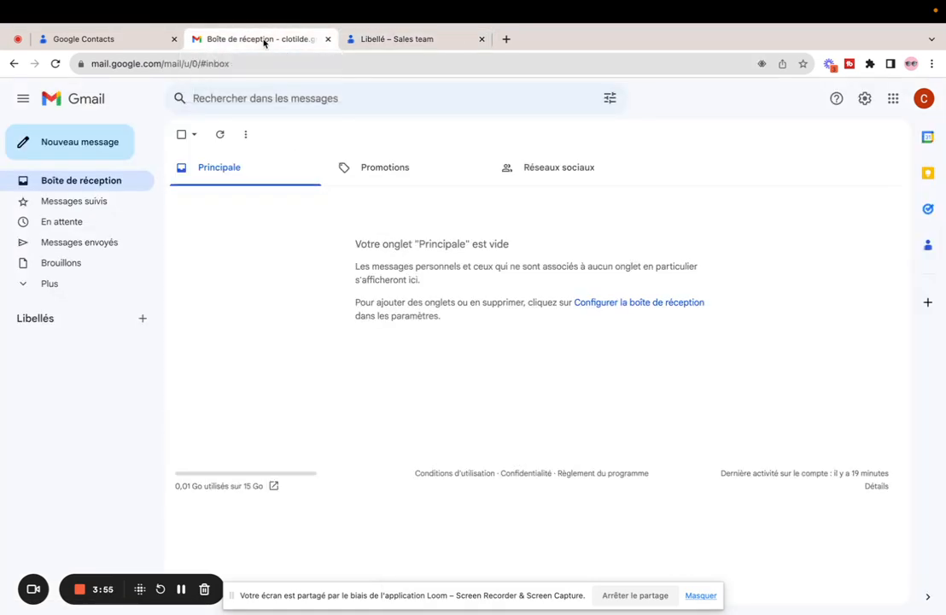
{"action": "left_click", "coordinate": [88, 142]}
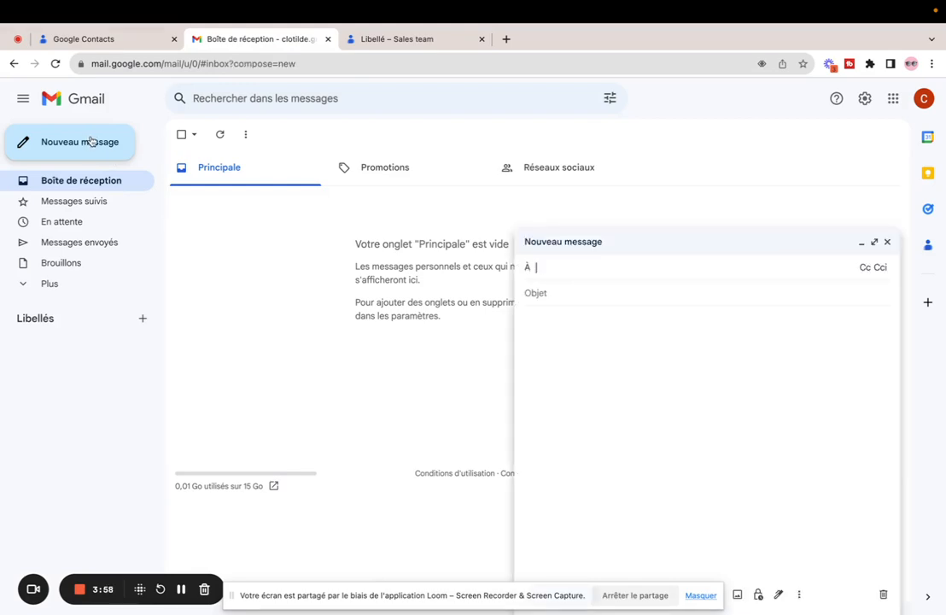
{"action": "left_click", "coordinate": [526, 268]}
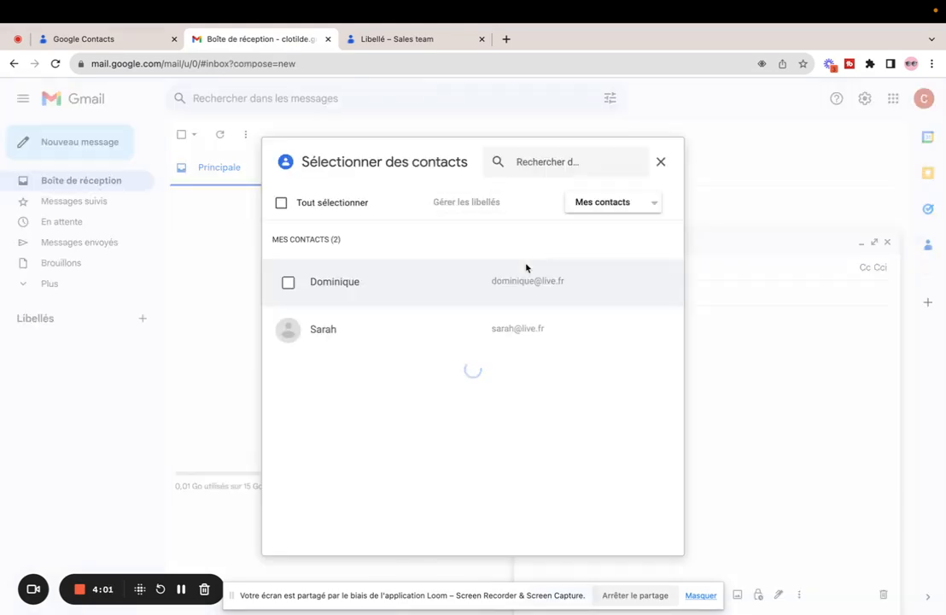
{"action": "left_click", "coordinate": [649, 203]}
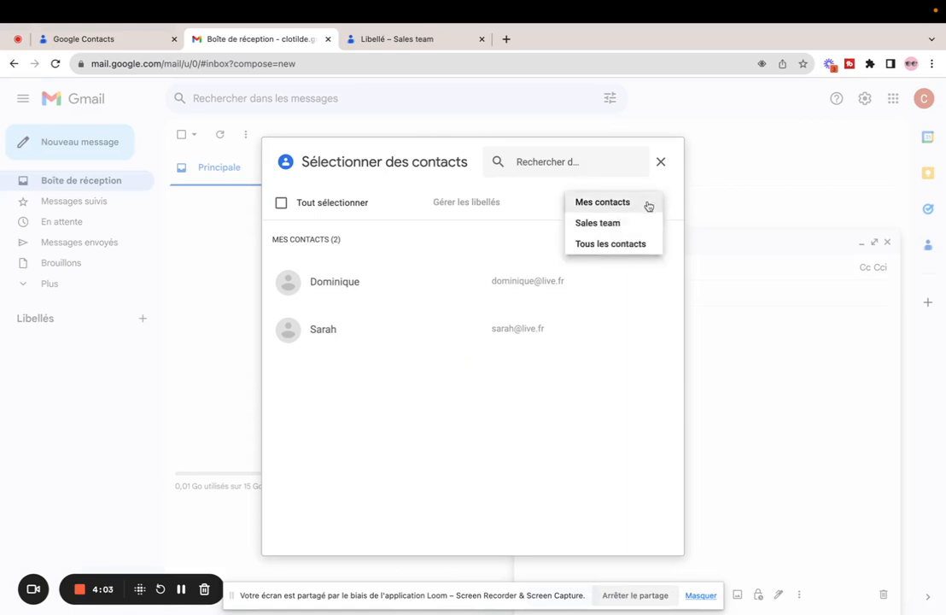
{"action": "left_click", "coordinate": [604, 225]}
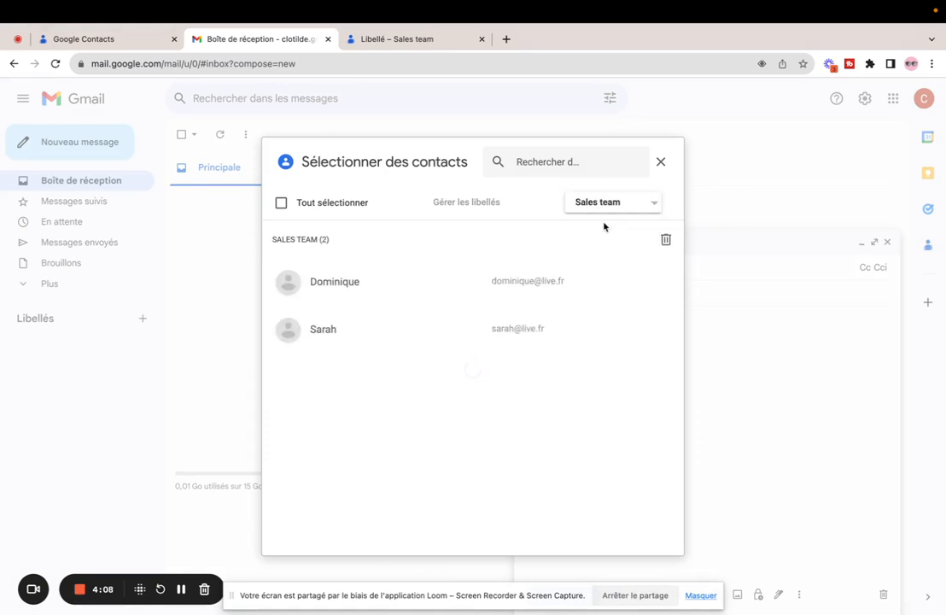
{"action": "left_click", "coordinate": [281, 204]}
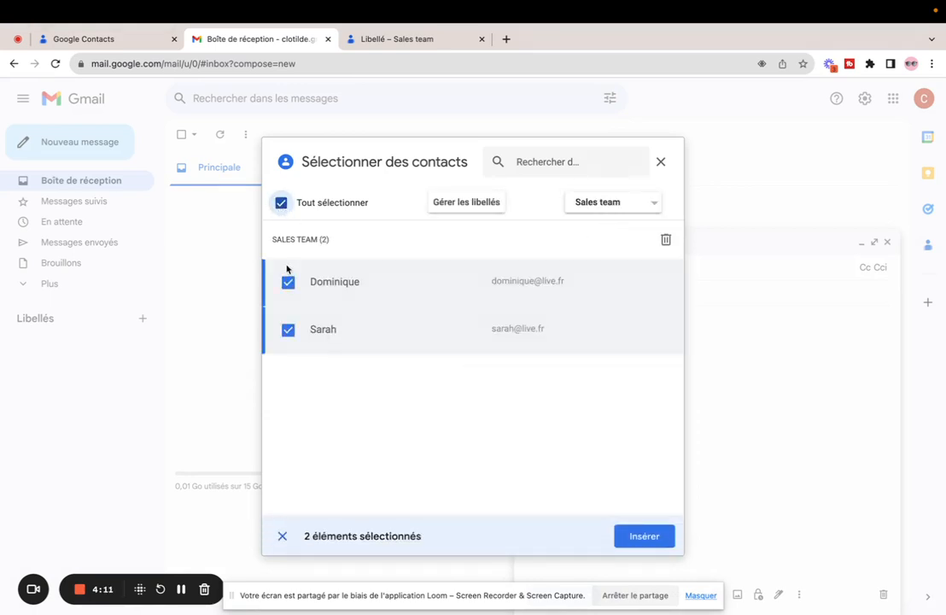
{"action": "left_click", "coordinate": [642, 536]}
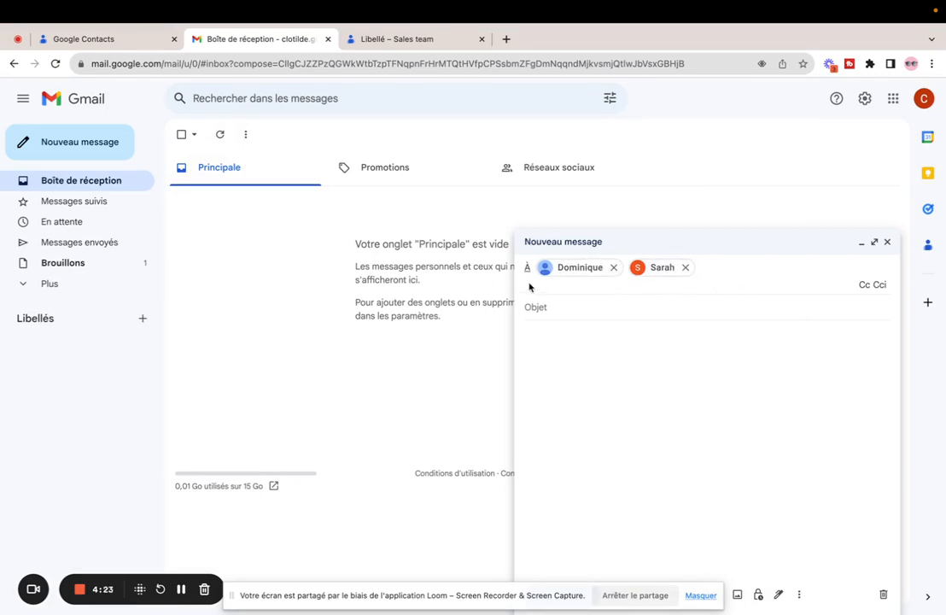
{"action": "left_click", "coordinate": [561, 345]}
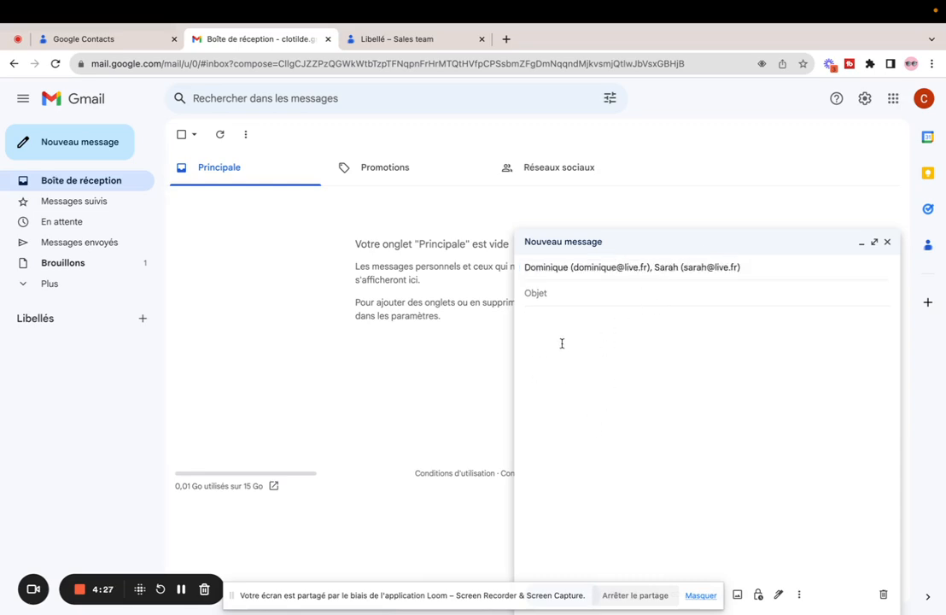